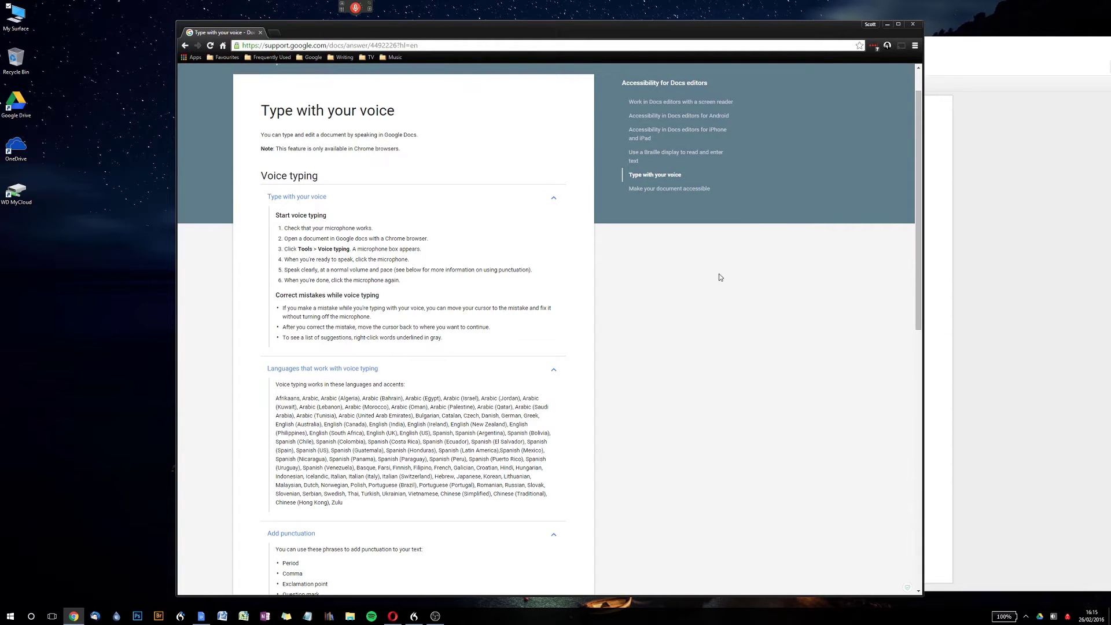
# Step: Collapse the supported languages section on the voice typing help page and review the Chrome-only note and the punctuation phrases
pyautogui.click(548, 376)
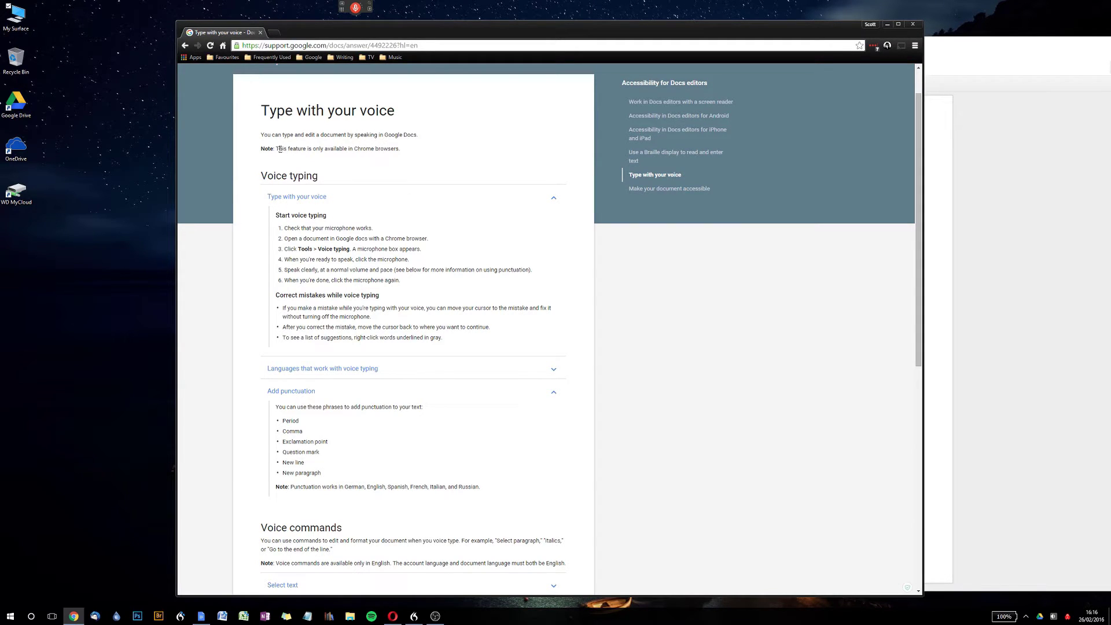
pyautogui.moveTo(277, 149); pyautogui.dragTo(406, 148)
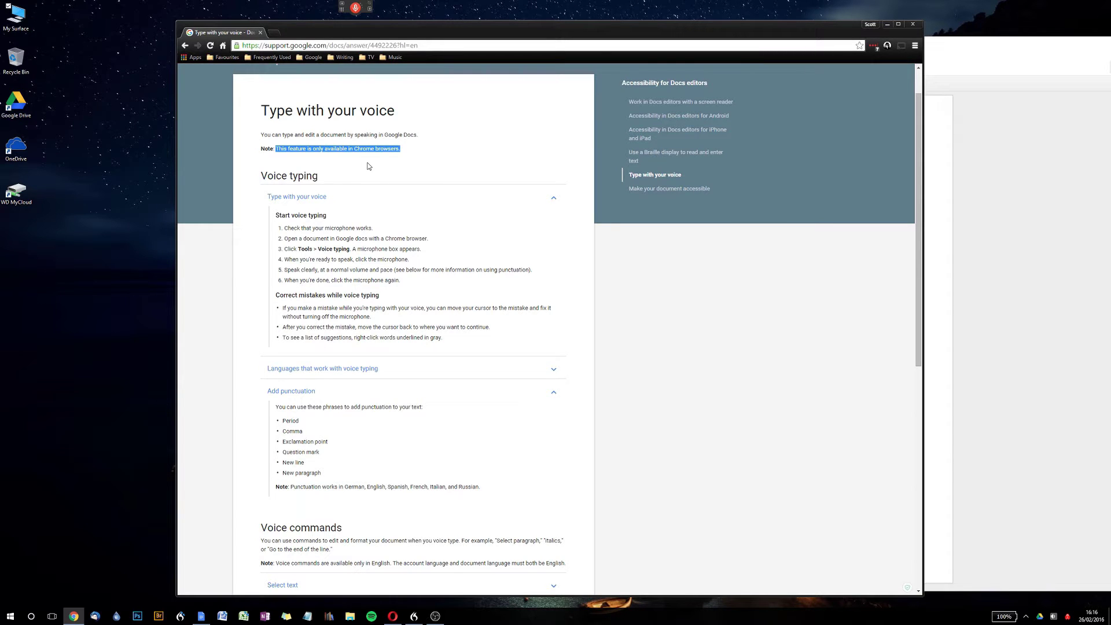
pyautogui.click(389, 171)
pyautogui.scroll(-2, 492, 264)
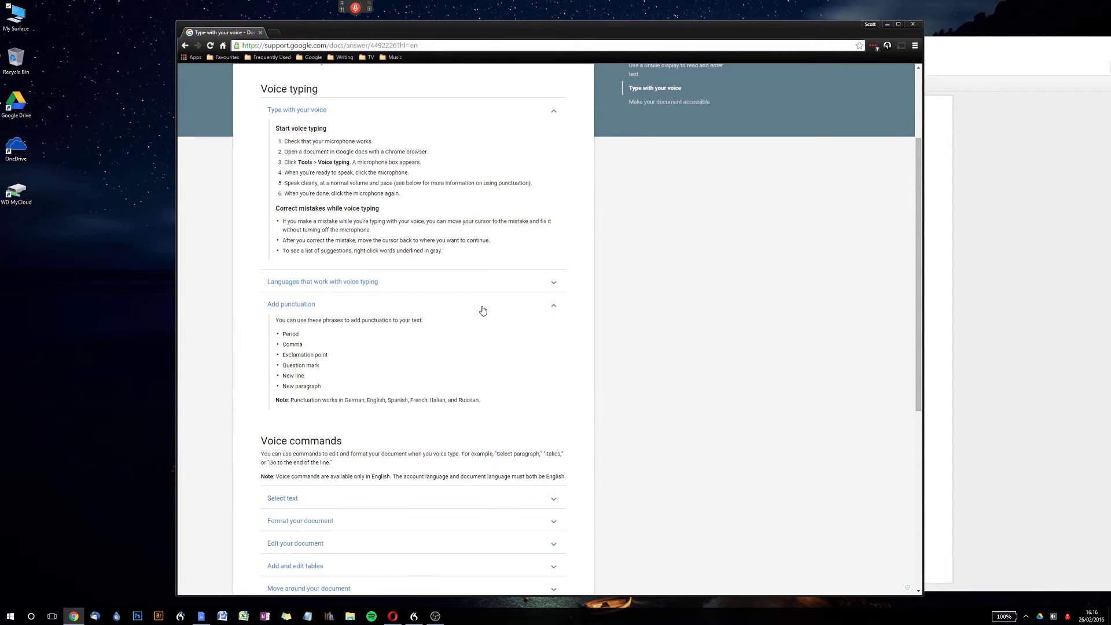
pyautogui.scroll(-3, 480, 305)
pyautogui.scroll(-1, 480, 305)
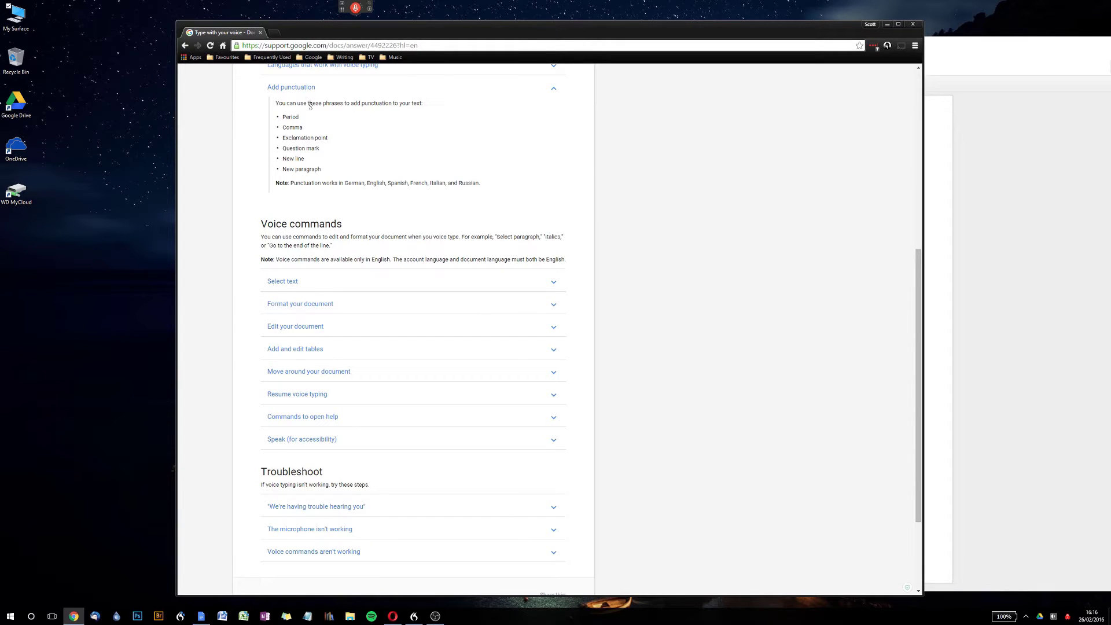
pyautogui.moveTo(282, 118); pyautogui.dragTo(410, 181)
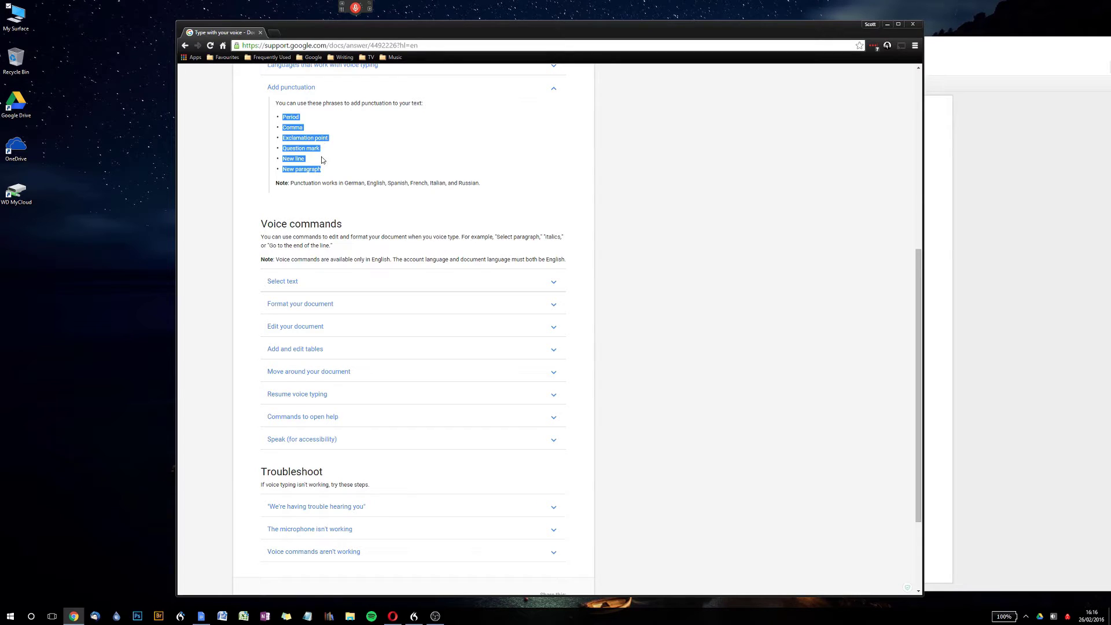
pyautogui.click(343, 172)
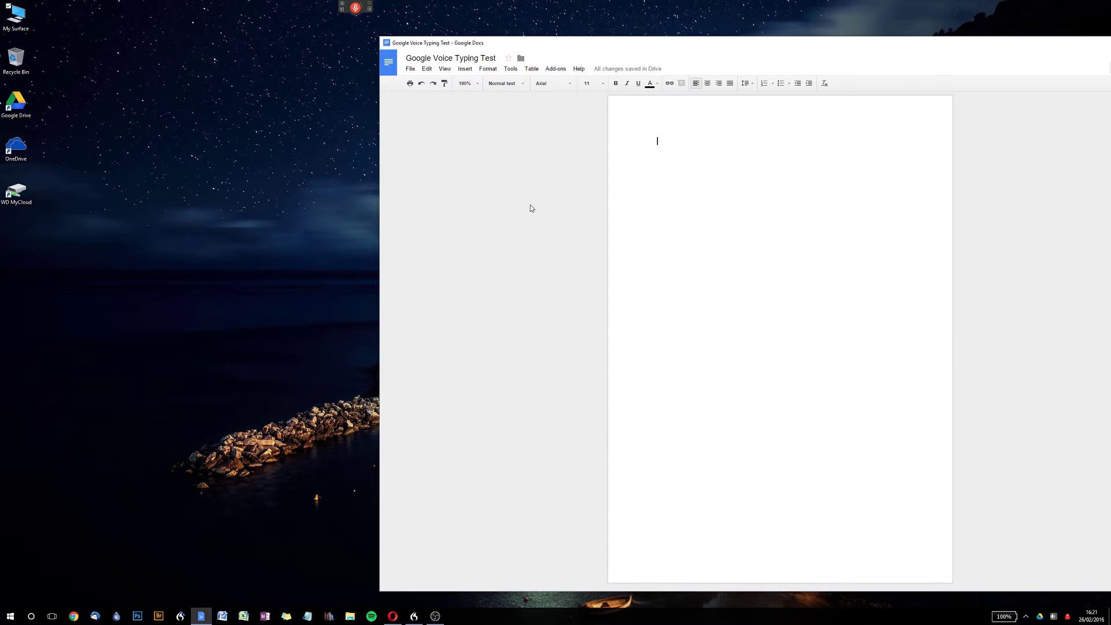
# Step: Turn on voice typing in the Google Voice Typing Test document with English (United Kingdom) as the language
pyautogui.click(509, 73)
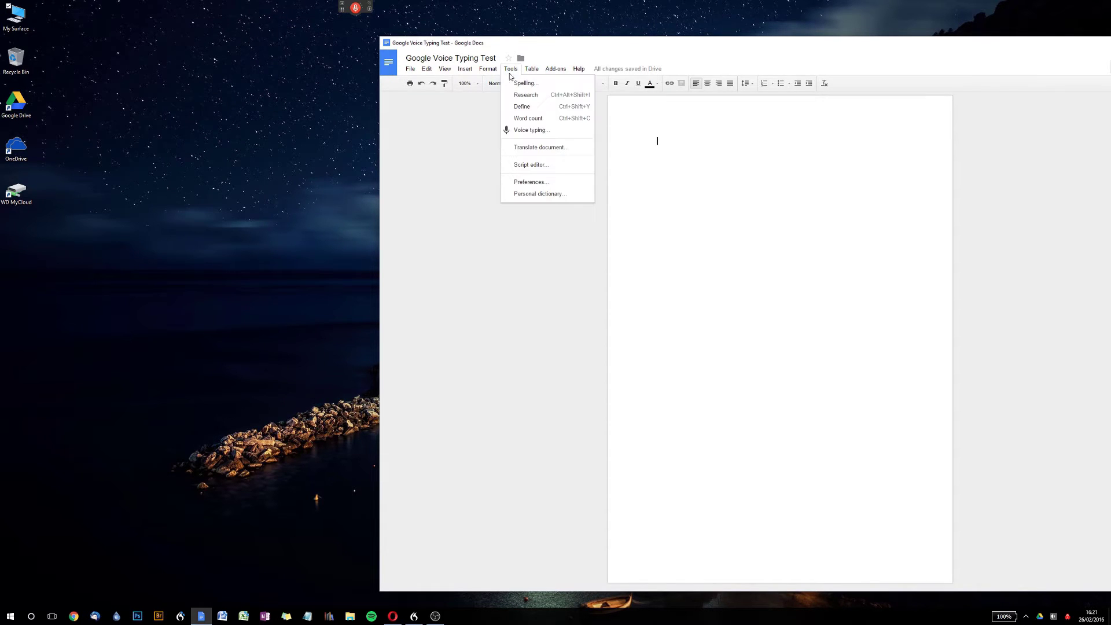
pyautogui.click(537, 130)
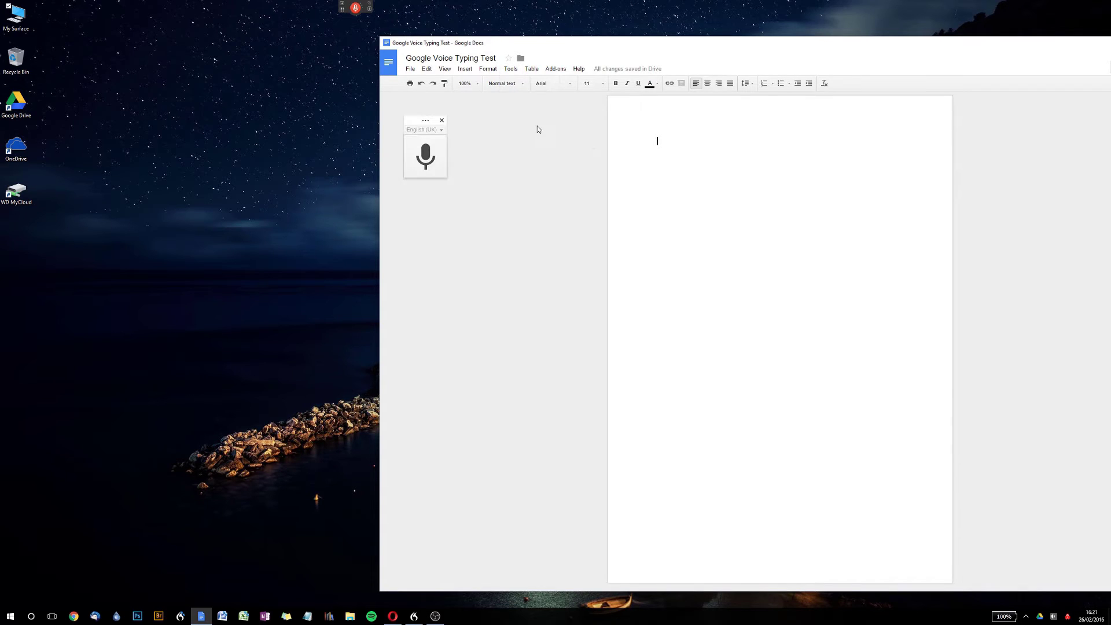
pyautogui.click(441, 131)
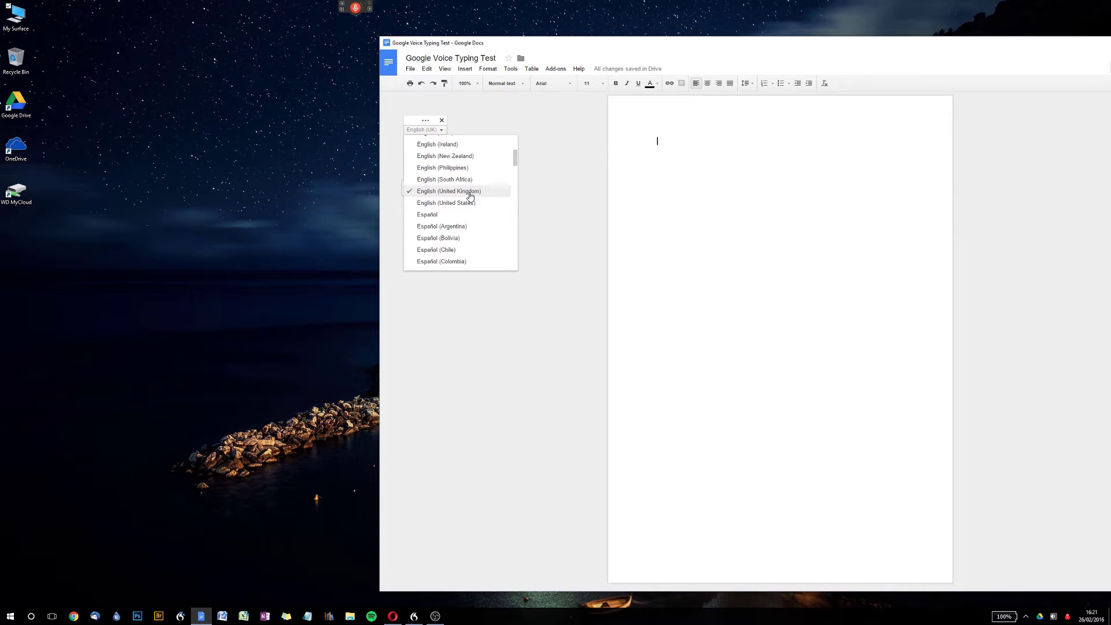
pyautogui.click(470, 195)
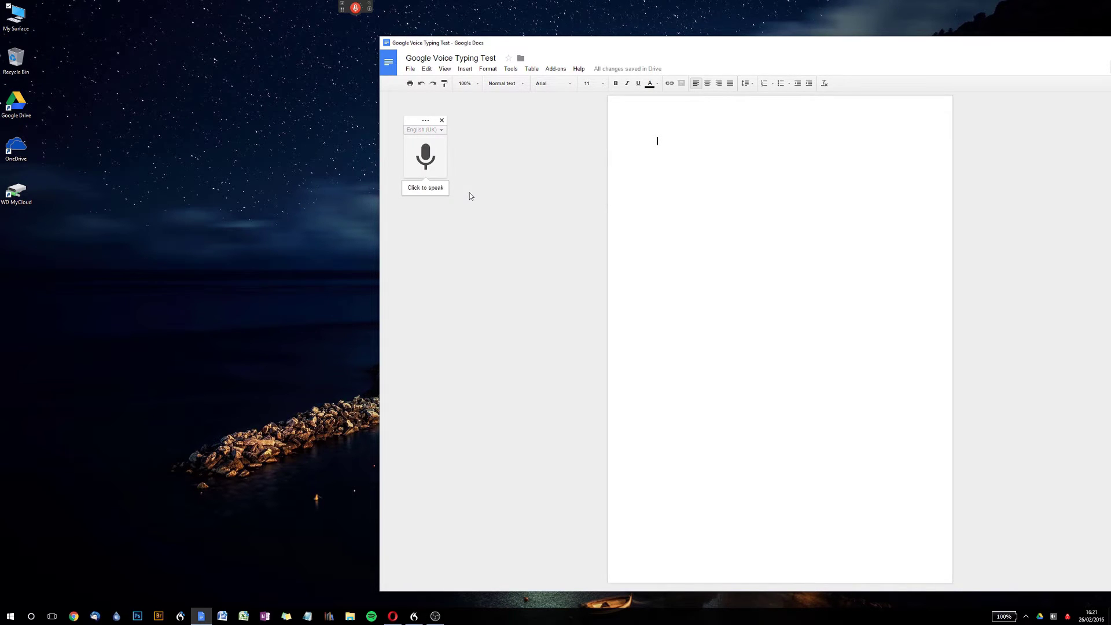
# Step: Dictate the test passage about Google Docs voice recognition, including a short fiction dialogue, and close voice typing
pyautogui.click(434, 161)
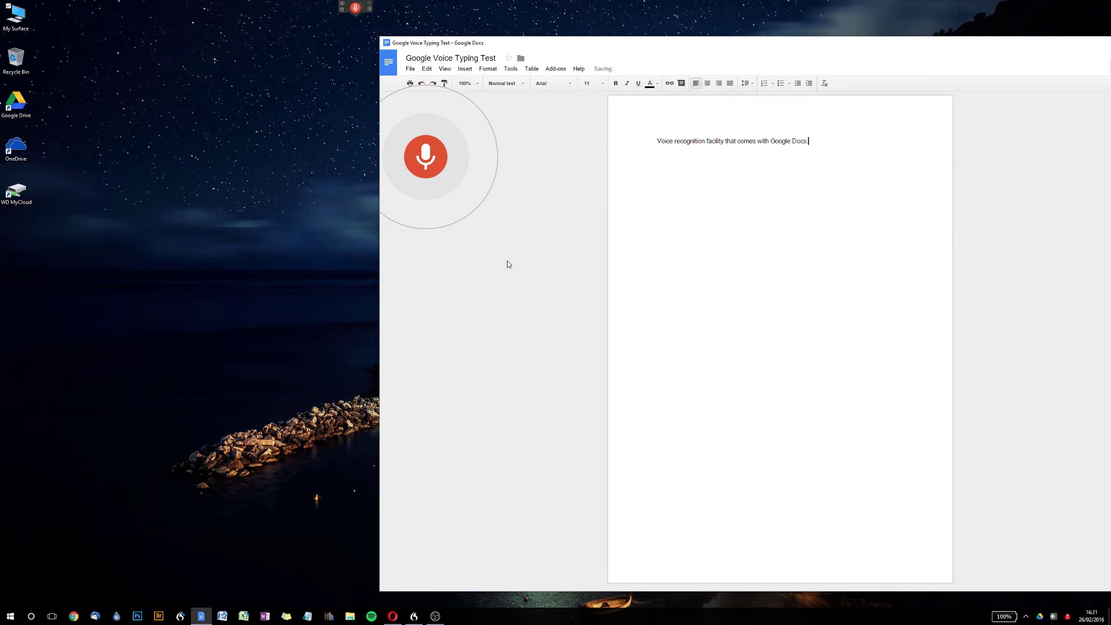
pyautogui.click(430, 165)
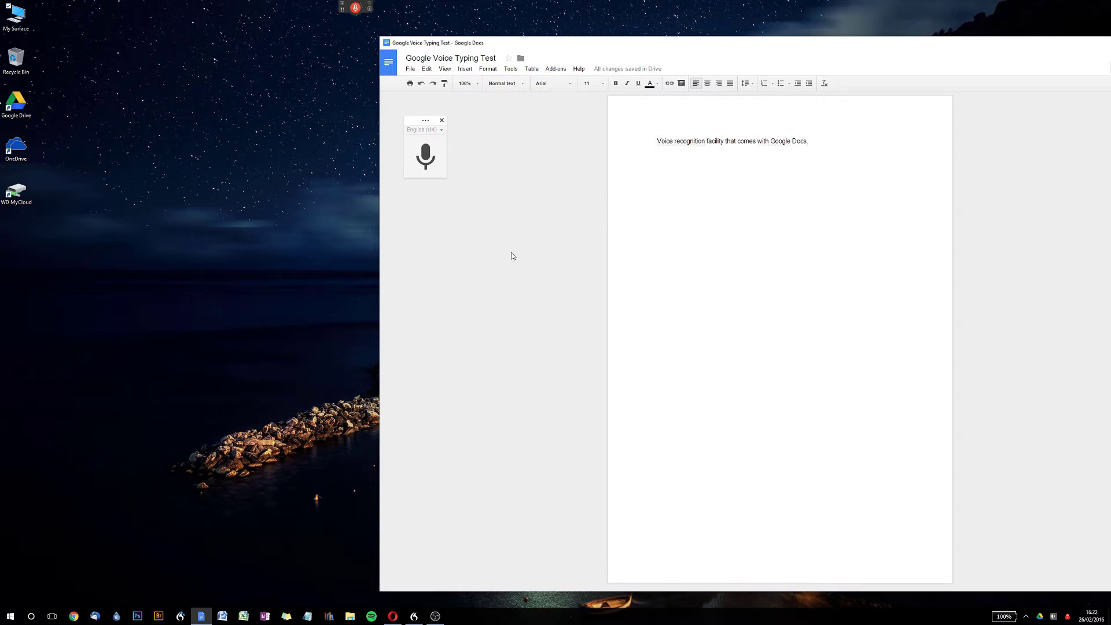
pyautogui.click(426, 158)
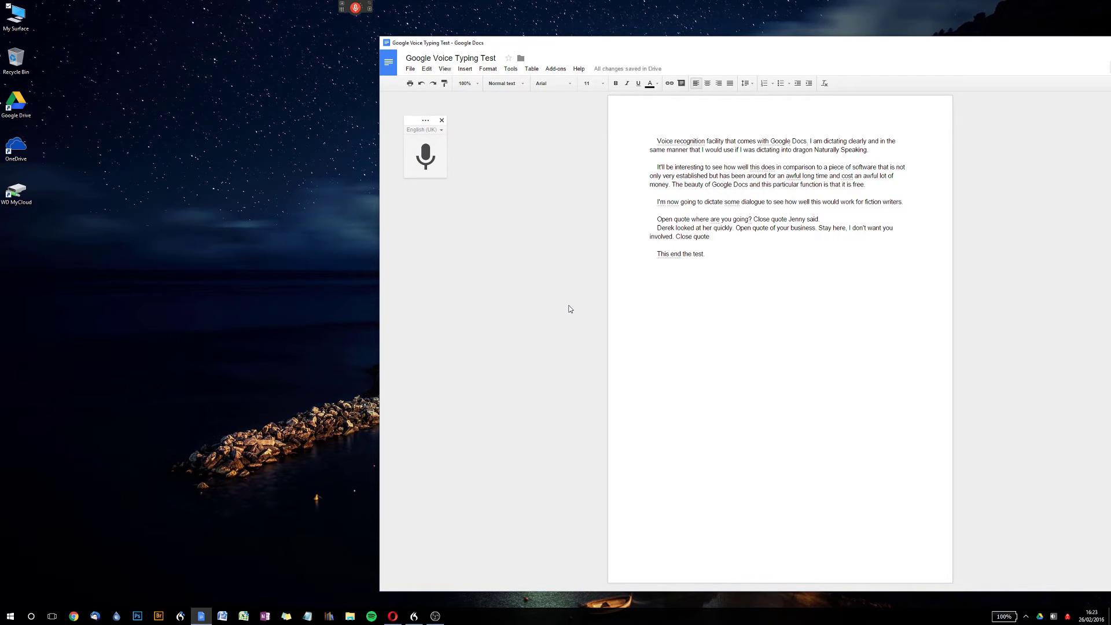
pyautogui.click(441, 120)
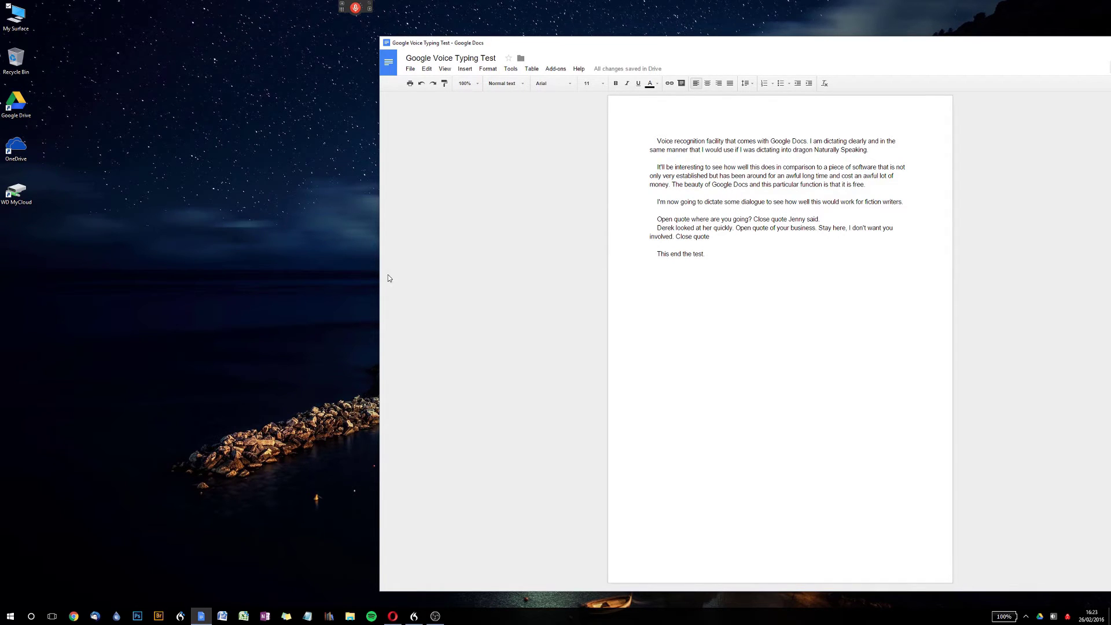
# Step: Narrow the Google Docs window to free desktop space beside it and review the spoken quote marks in the dialogue
pyautogui.moveTo(377, 277); pyautogui.dragTo(479, 278)
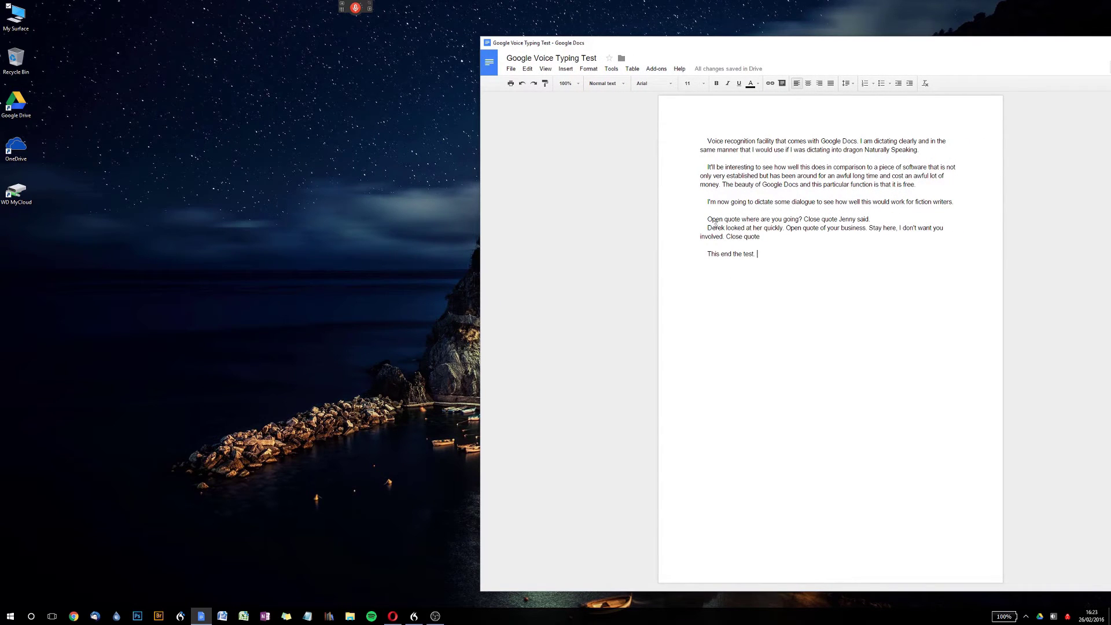
pyautogui.moveTo(707, 220); pyautogui.dragTo(839, 219)
pyautogui.click(777, 256)
# Step: Switch on the Dragon microphone and dictate the same test passage into a Notepad window placed beside the document
pyautogui.moveTo(356, 14)
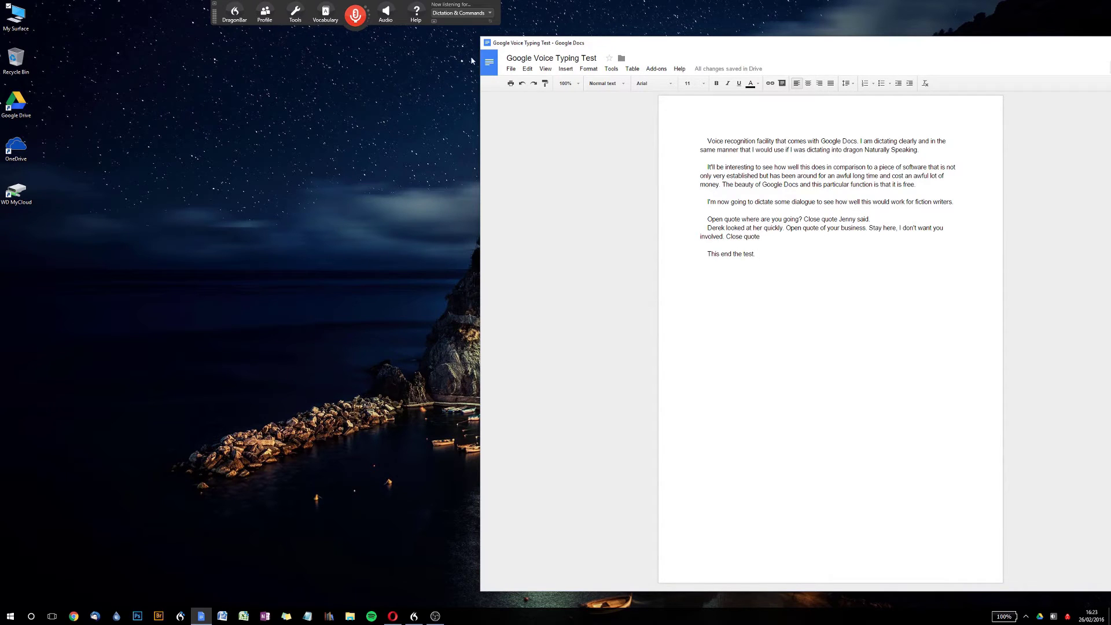
pyautogui.click(356, 15)
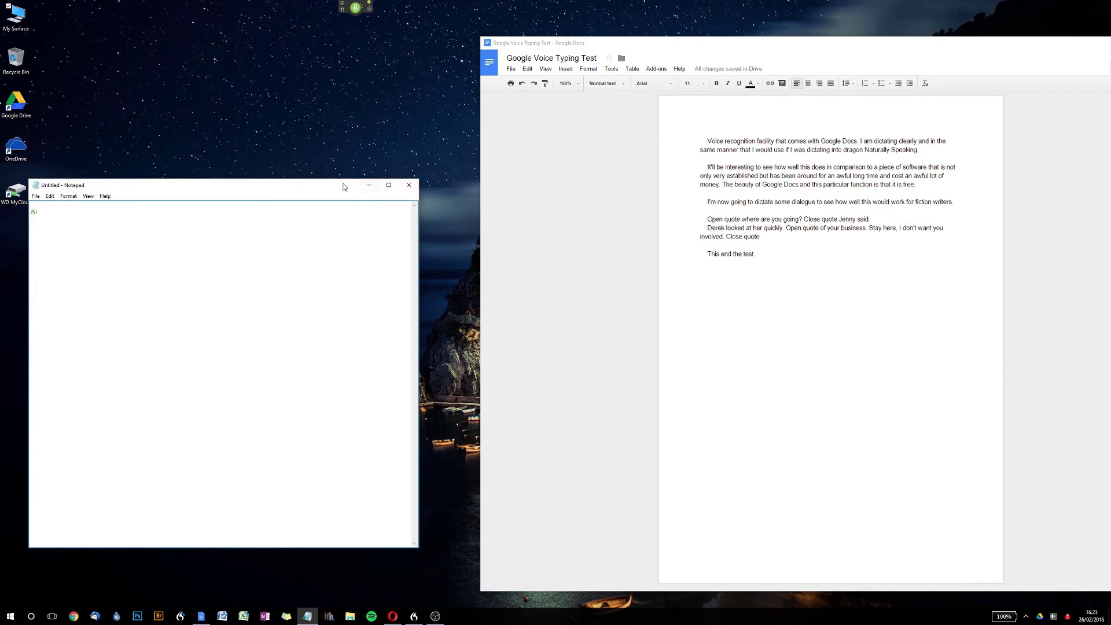
pyautogui.moveTo(343, 186); pyautogui.dragTo(398, 77)
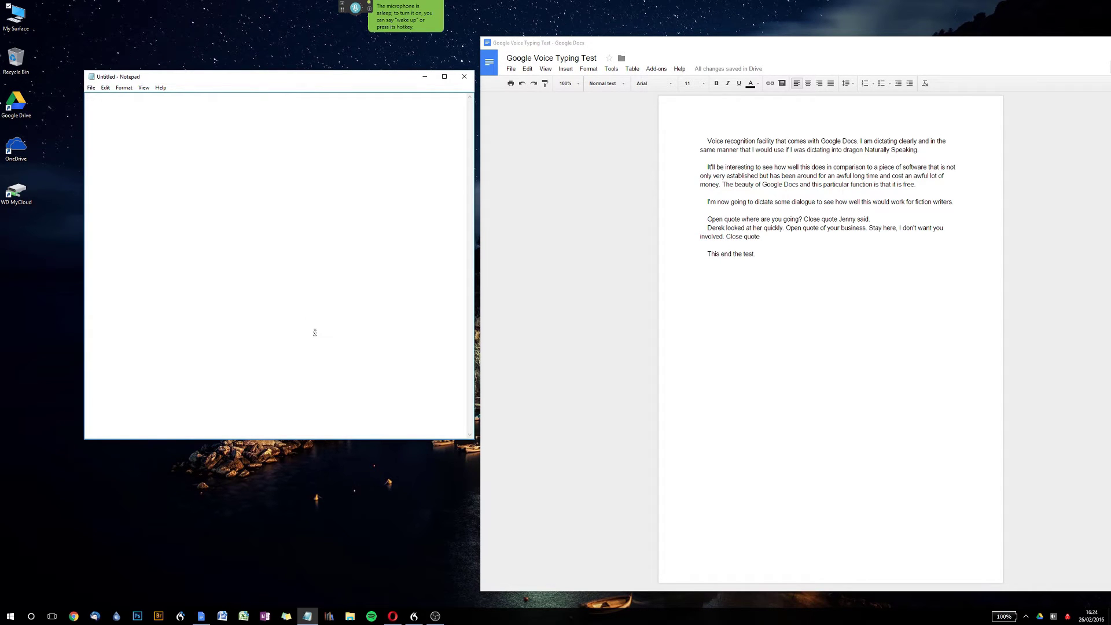
pyautogui.moveTo(332, 83); pyautogui.dragTo(464, 115)
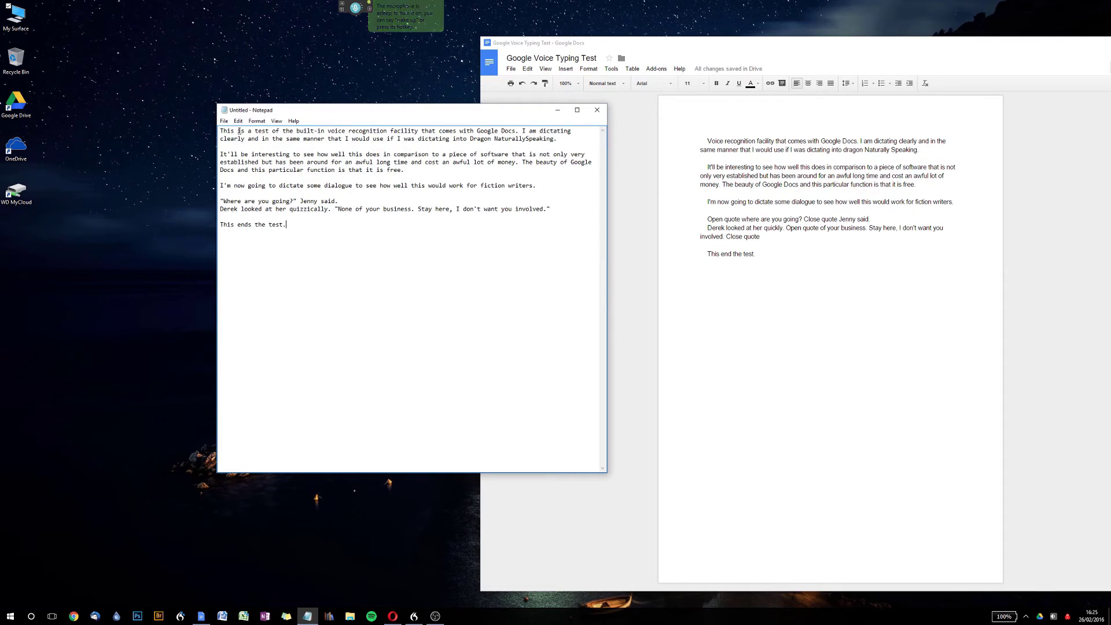
# Step: Compare the opening sentence in Notepad with the Google Docs version and examine the quotation marks in the Notepad dialogue
pyautogui.moveTo(220, 131); pyautogui.dragTo(421, 132)
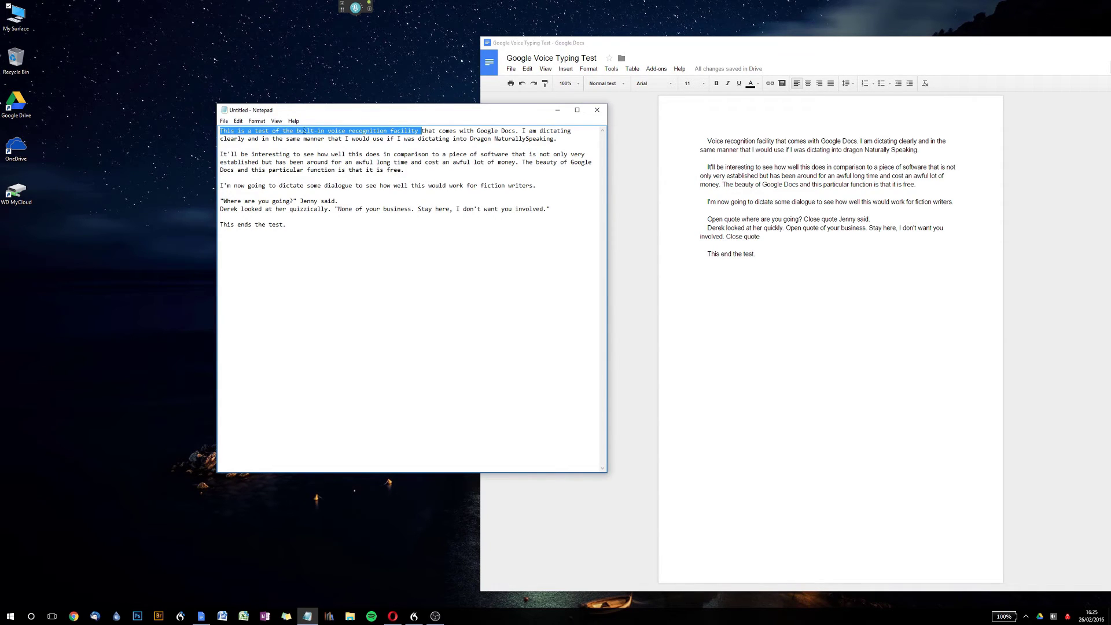
pyautogui.click(709, 142)
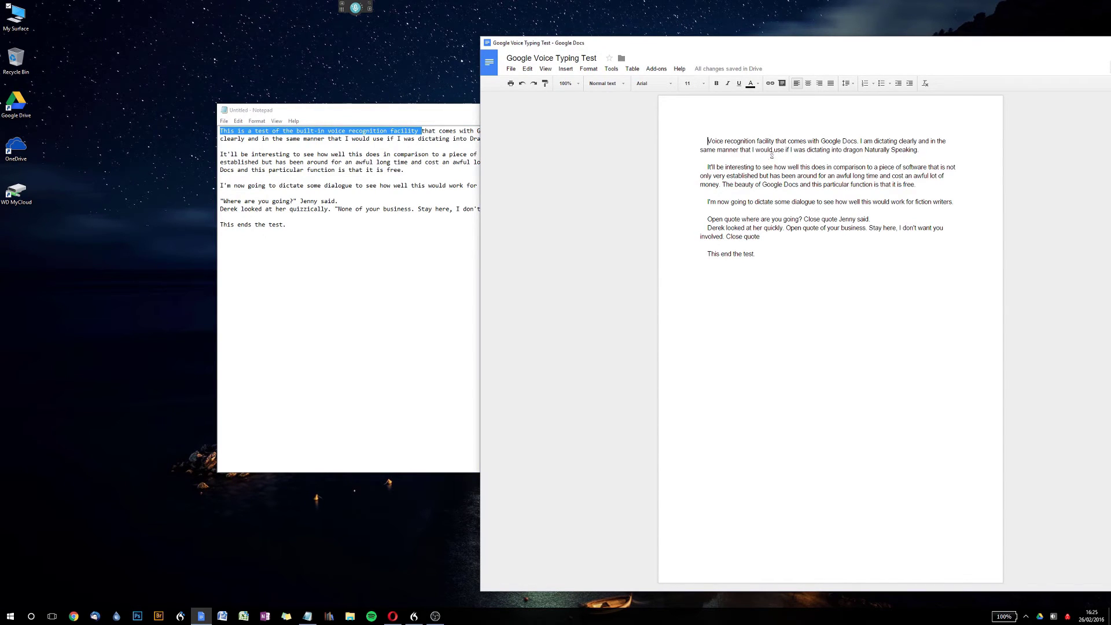
pyautogui.click(425, 111)
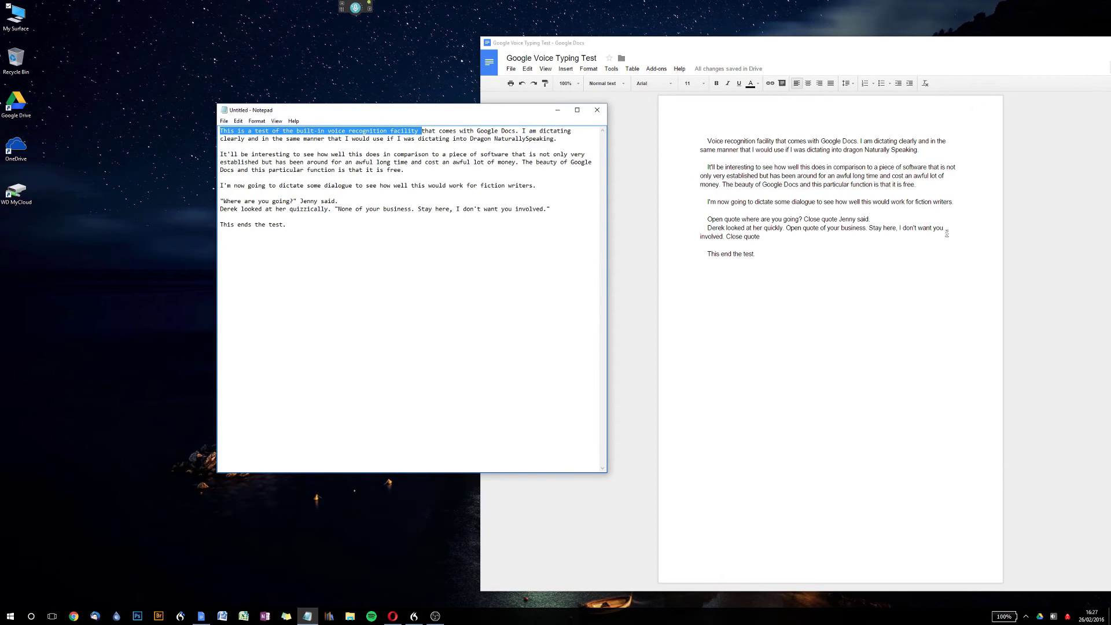
pyautogui.click(776, 255)
pyautogui.click(453, 235)
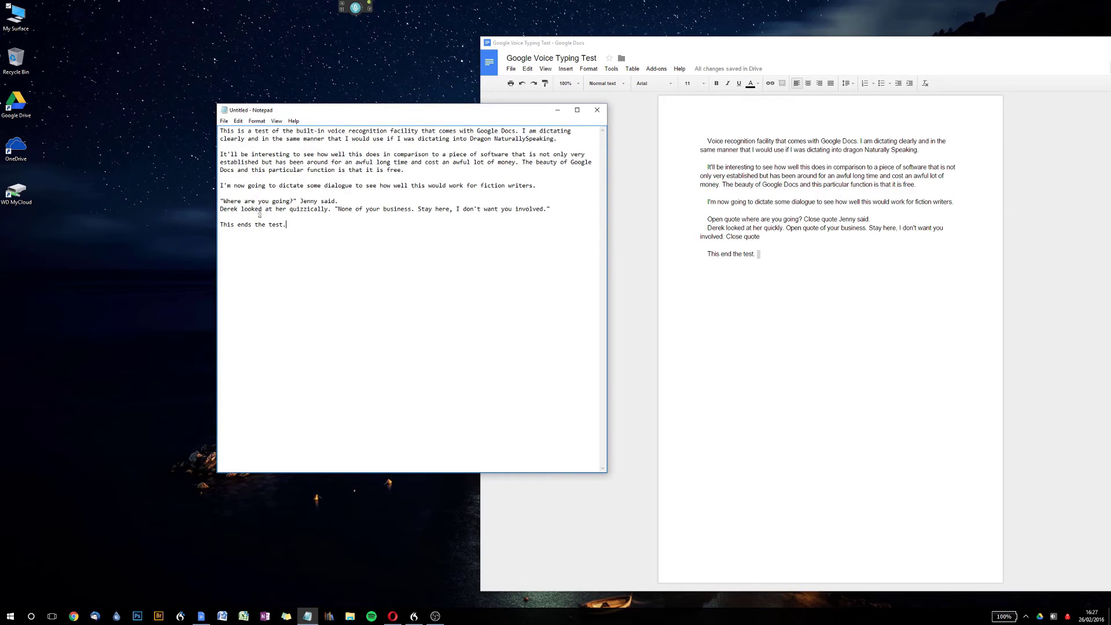
pyautogui.moveTo(219, 201); pyautogui.dragTo(228, 201)
pyautogui.click(283, 203)
# Step: Check the word count of the entire dictated text in Google Docs
pyautogui.click(802, 266)
pyautogui.moveTo(759, 255); pyautogui.dragTo(702, 138)
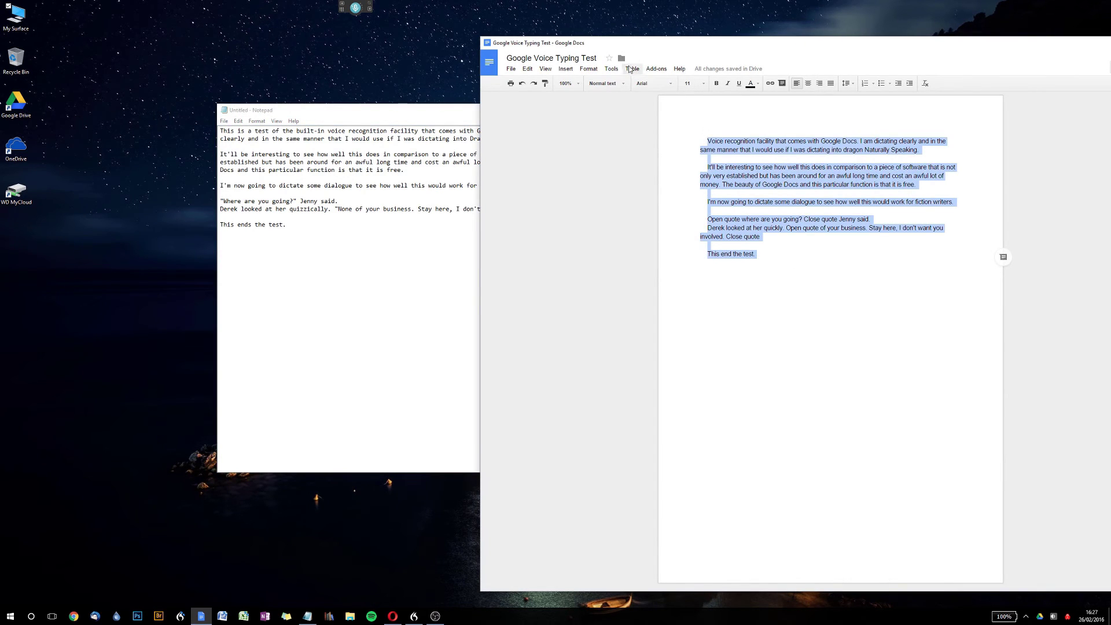
pyautogui.click(611, 68)
pyautogui.click(642, 119)
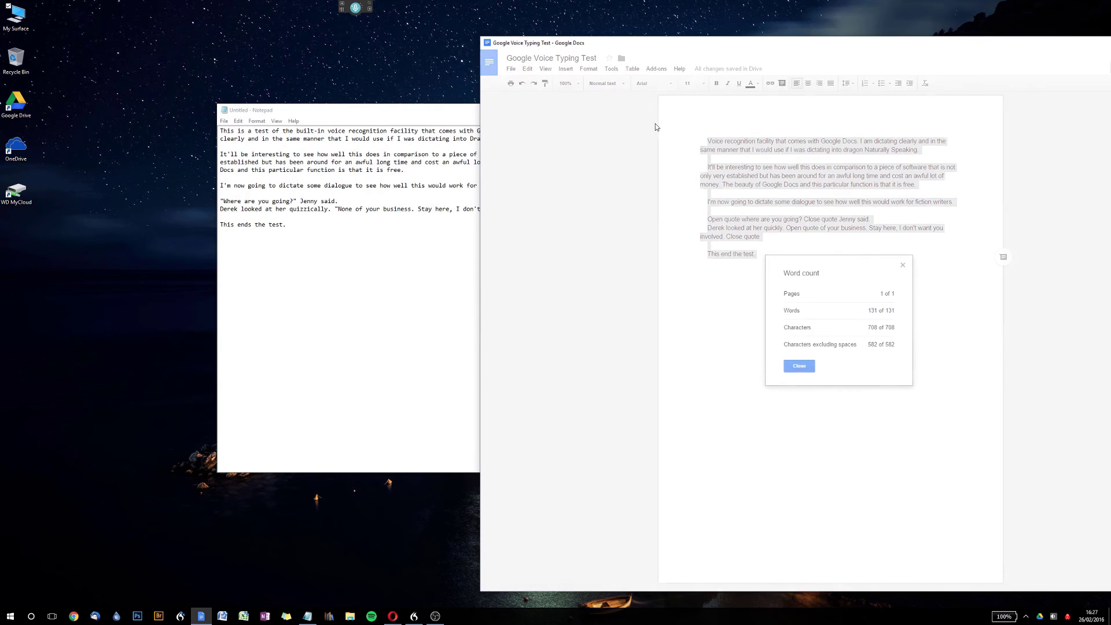
pyautogui.click(802, 369)
pyautogui.click(785, 254)
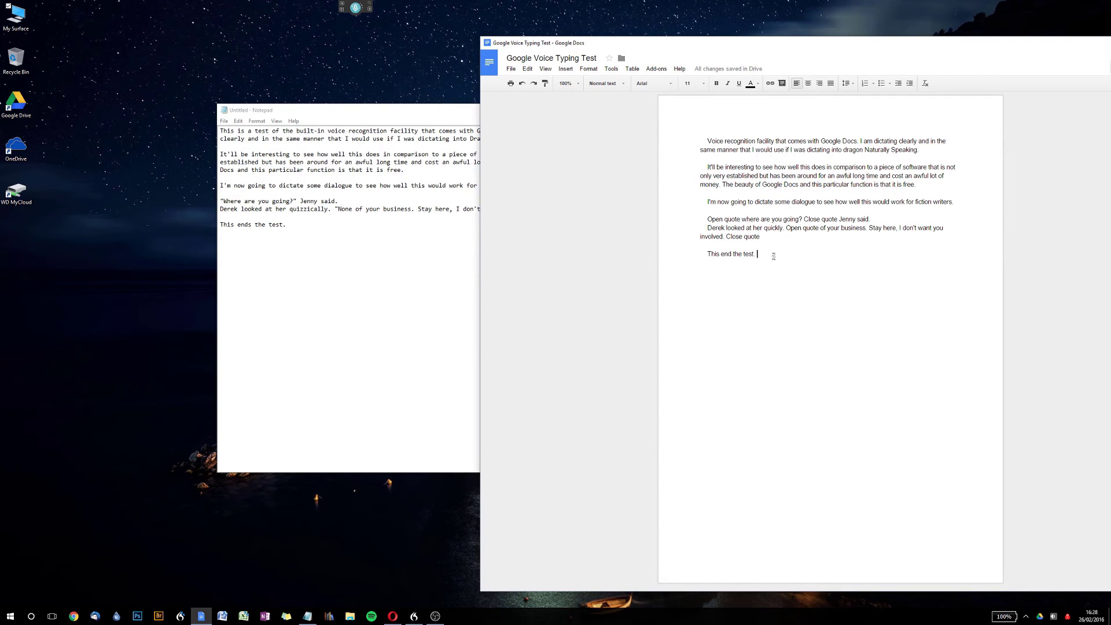
# Step: Bring the Notepad window forward and move it away from the Google Docs text
pyautogui.click(376, 113)
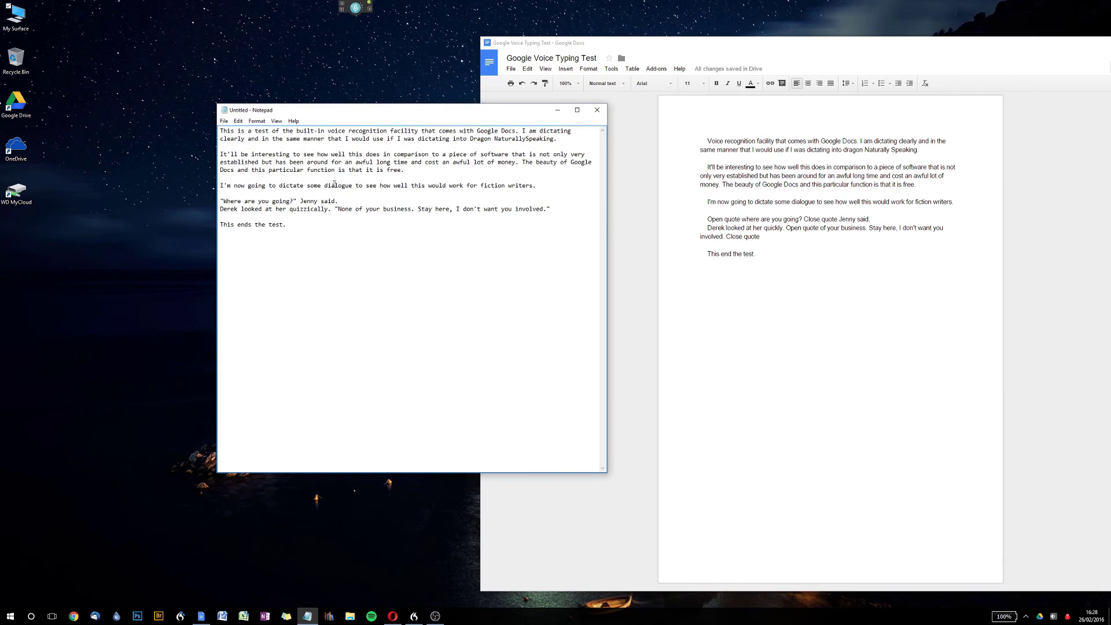
pyautogui.moveTo(355, 11)
pyautogui.moveTo(519, 108); pyautogui.dragTo(434, 118)
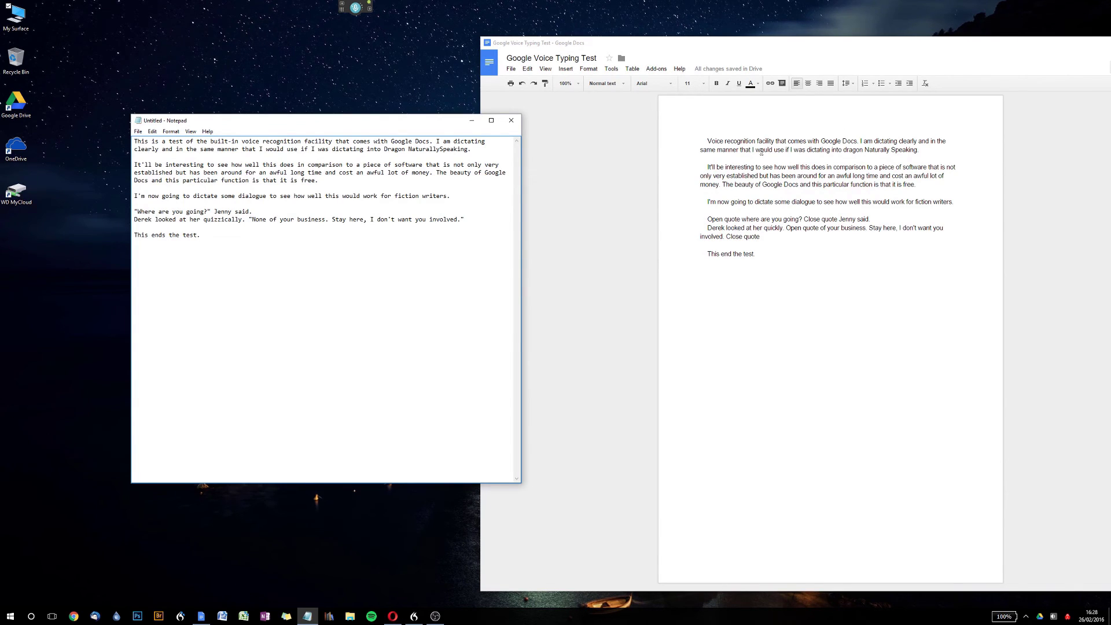
# Step: Examine the recognition errors in the Google Docs text, from the opening sentence through the dialogue to the closing line
pyautogui.click(714, 143)
pyautogui.moveTo(707, 141); pyautogui.dragTo(775, 143)
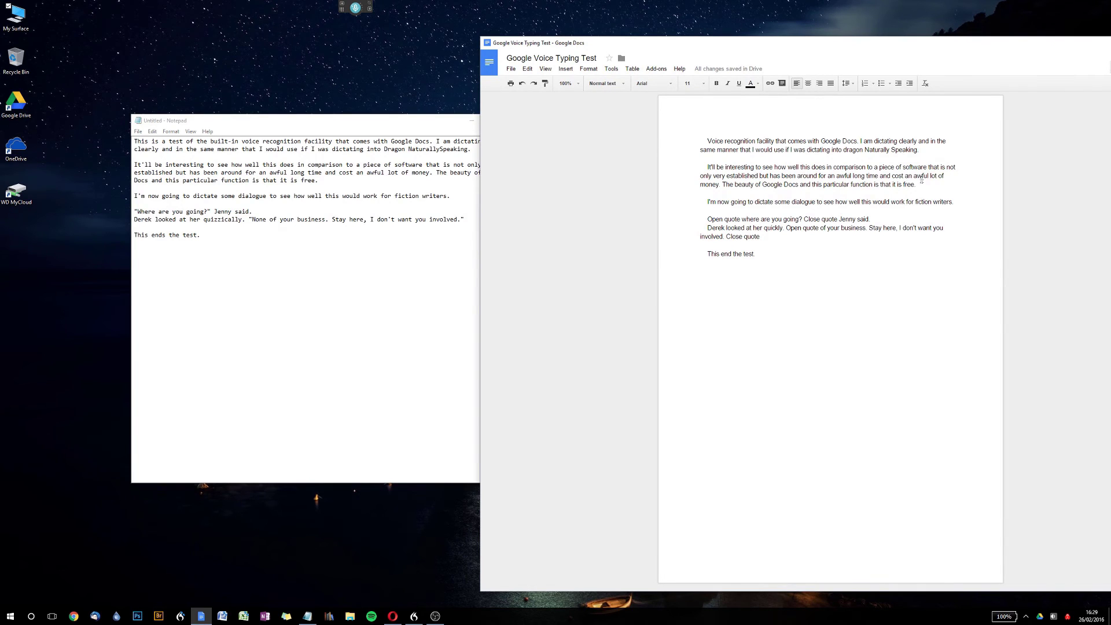
pyautogui.doubleClick(898, 175)
pyautogui.moveTo(707, 221); pyautogui.dragTo(743, 223)
pyautogui.click(726, 254)
pyautogui.doubleClick(726, 254)
pyautogui.click(780, 244)
# Step: Check whether correction suggestions are offered for the word "quickly" in the Google Docs dialogue
pyautogui.doubleClick(770, 229)
pyautogui.rightClick(773, 232)
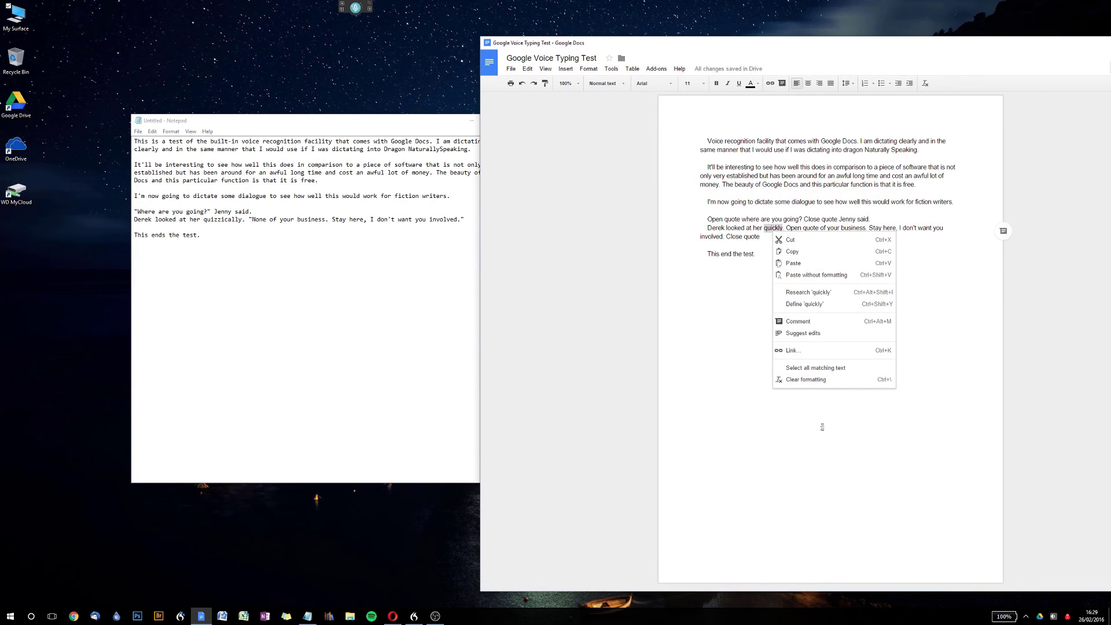
pyautogui.click(762, 255)
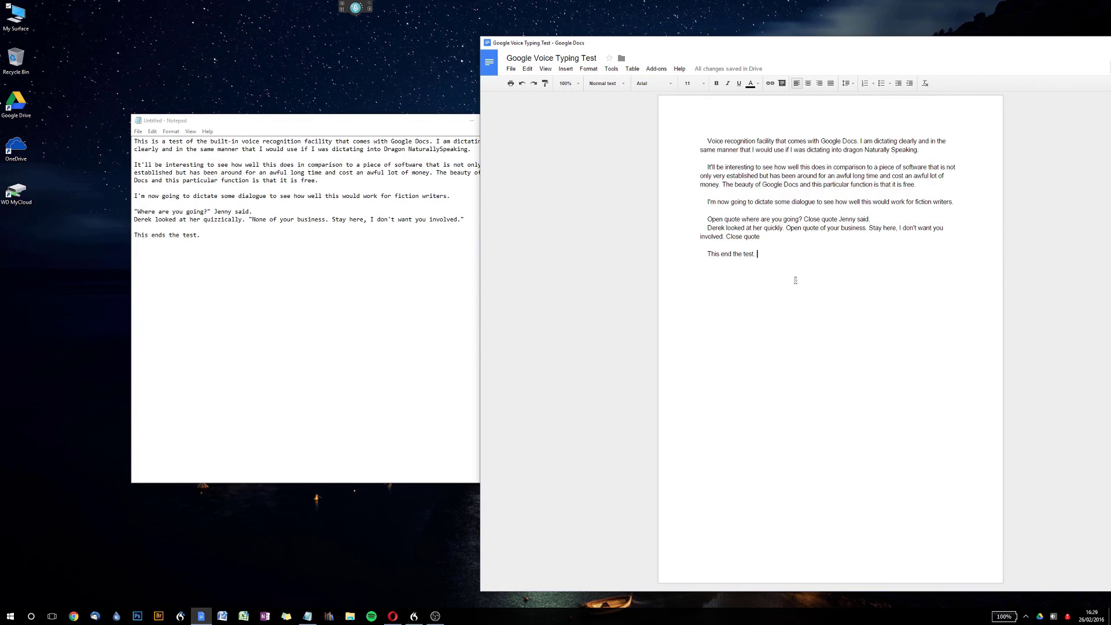
# Step: Compare the two-line dialogue in Google Docs with the same dialogue in Notepad
pyautogui.moveTo(706, 219); pyautogui.dragTo(760, 236)
pyautogui.click(780, 243)
pyautogui.click(777, 255)
pyautogui.click(440, 126)
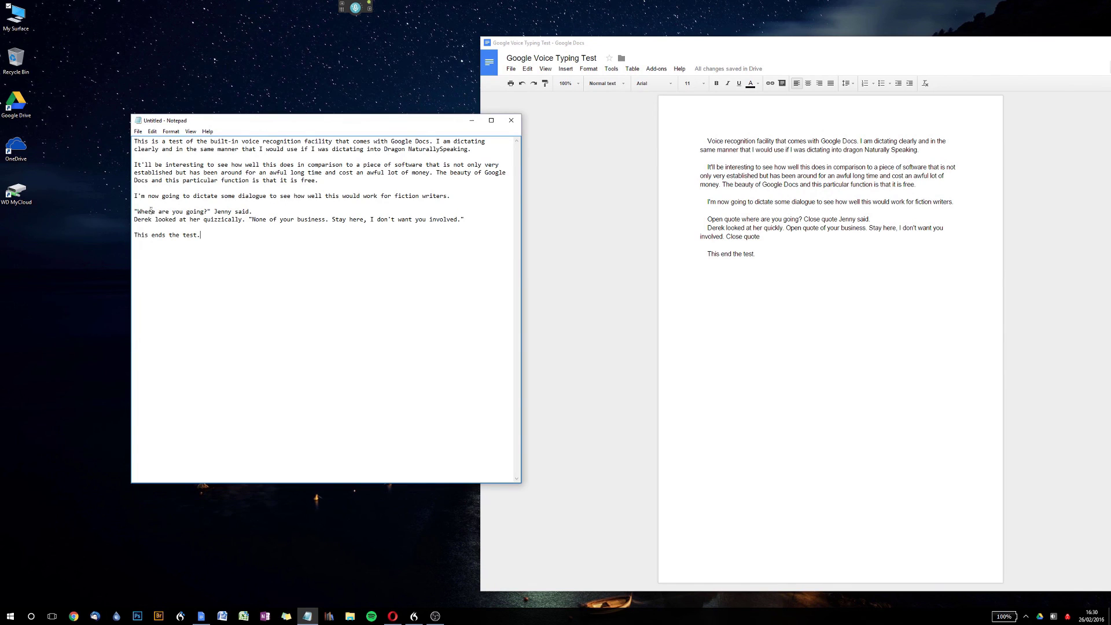
pyautogui.moveTo(135, 212); pyautogui.dragTo(476, 221)
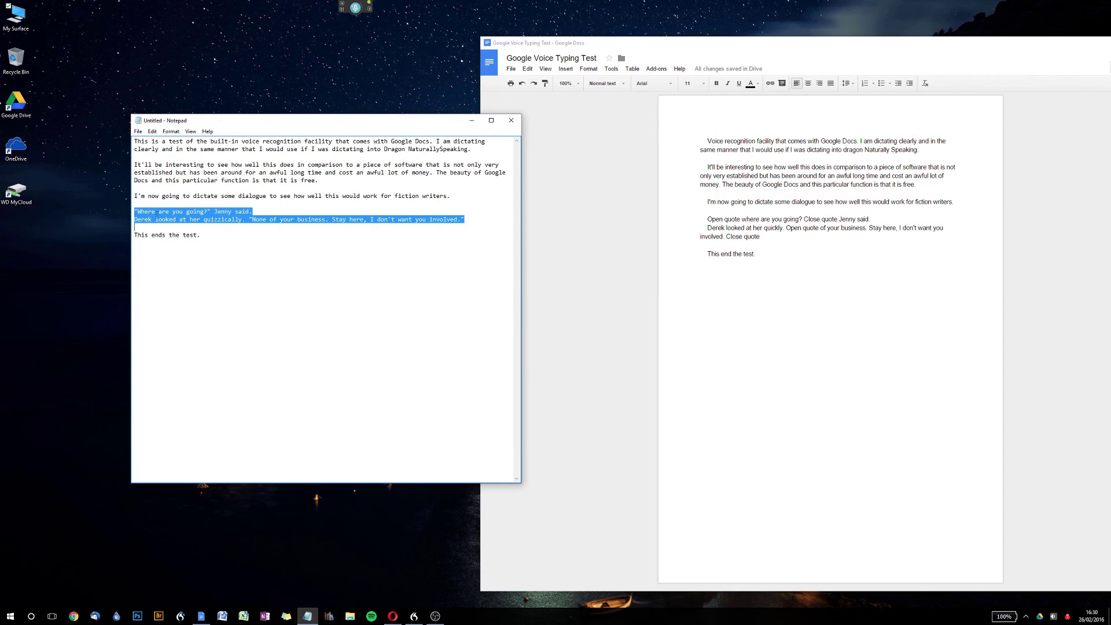
pyautogui.moveTo(707, 218); pyautogui.dragTo(787, 237)
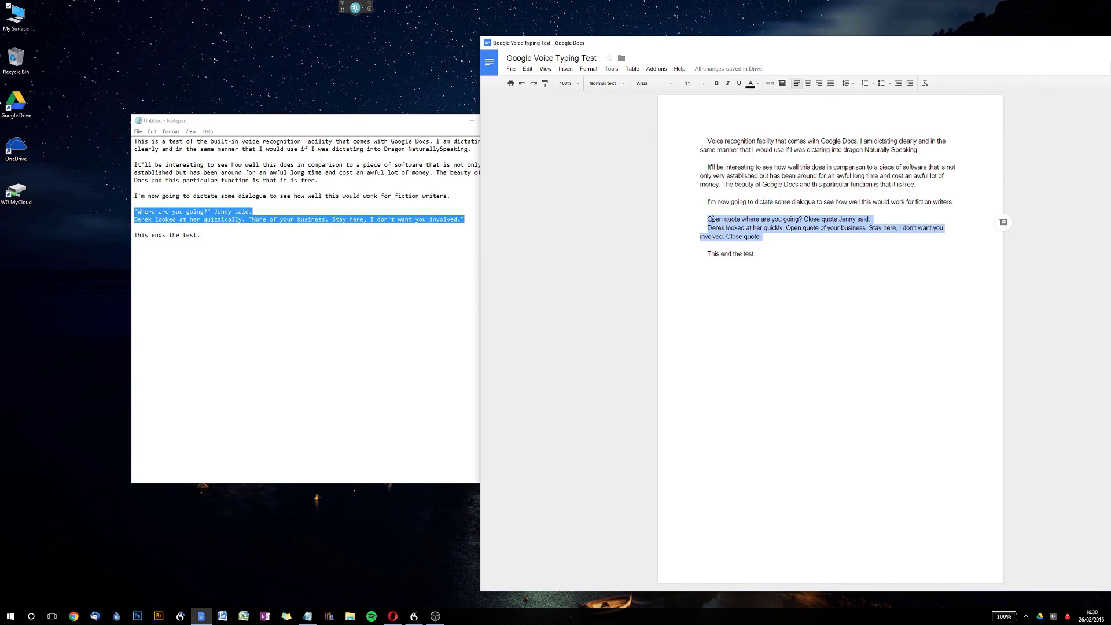
pyautogui.click(767, 236)
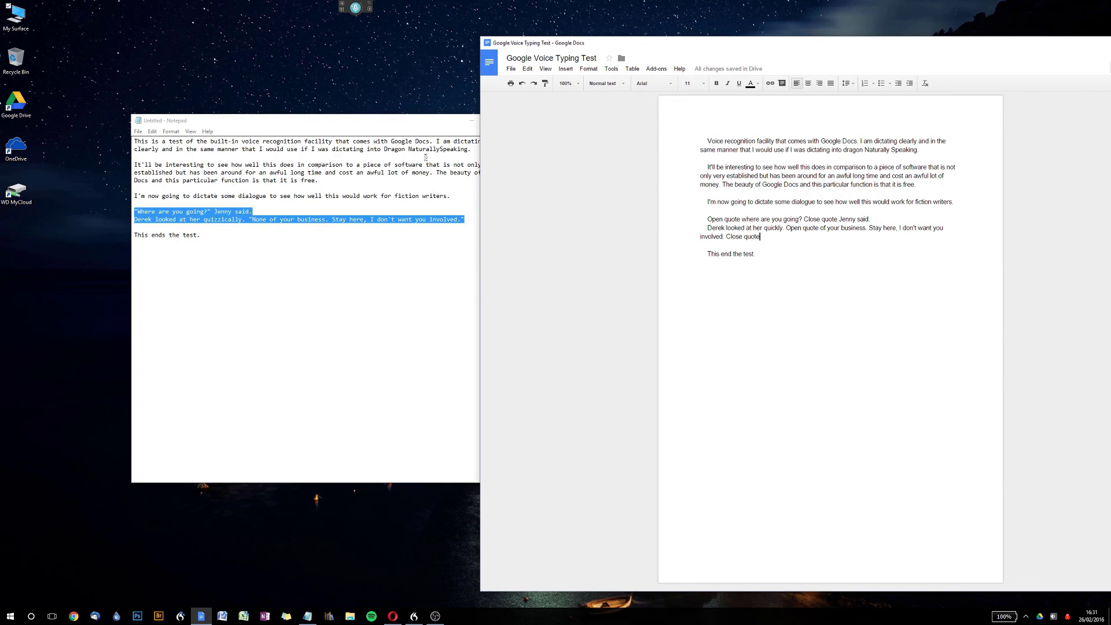
pyautogui.click(404, 131)
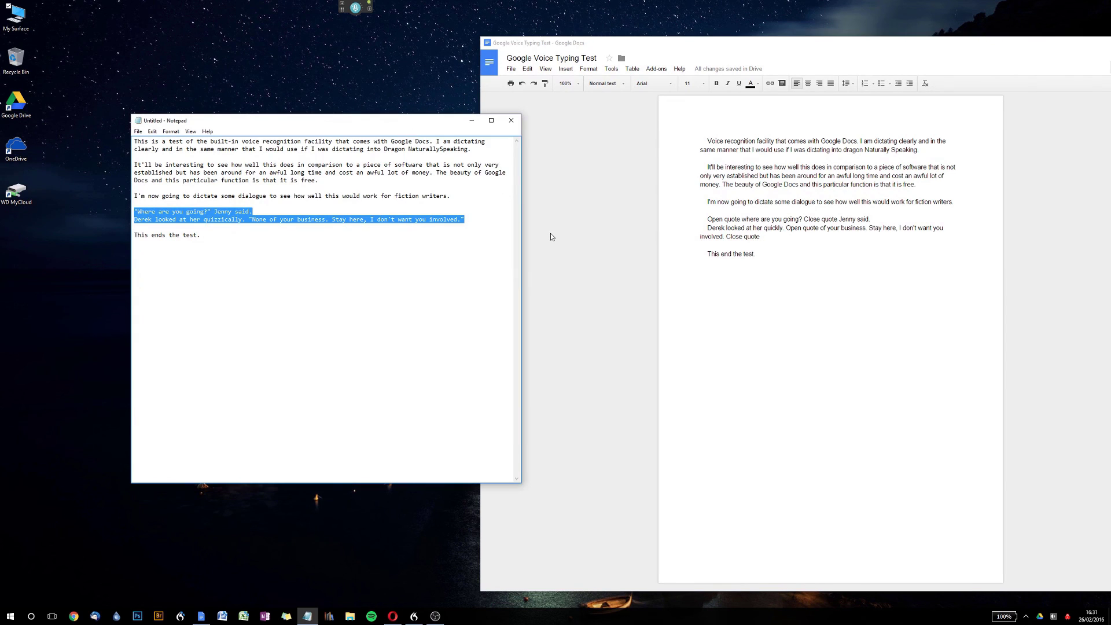
pyautogui.click(465, 285)
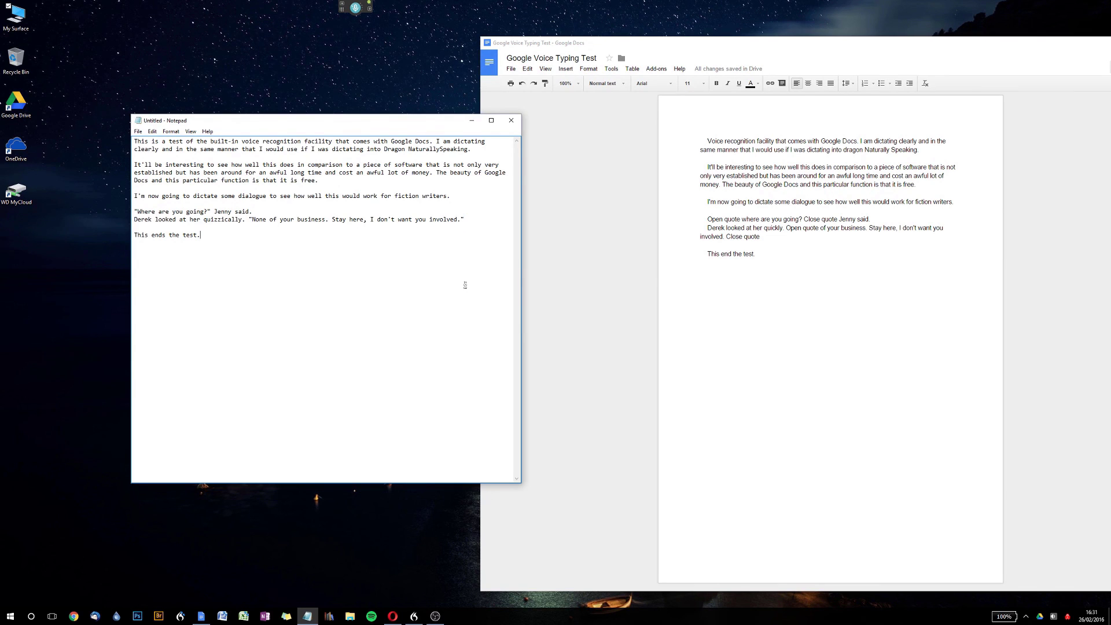